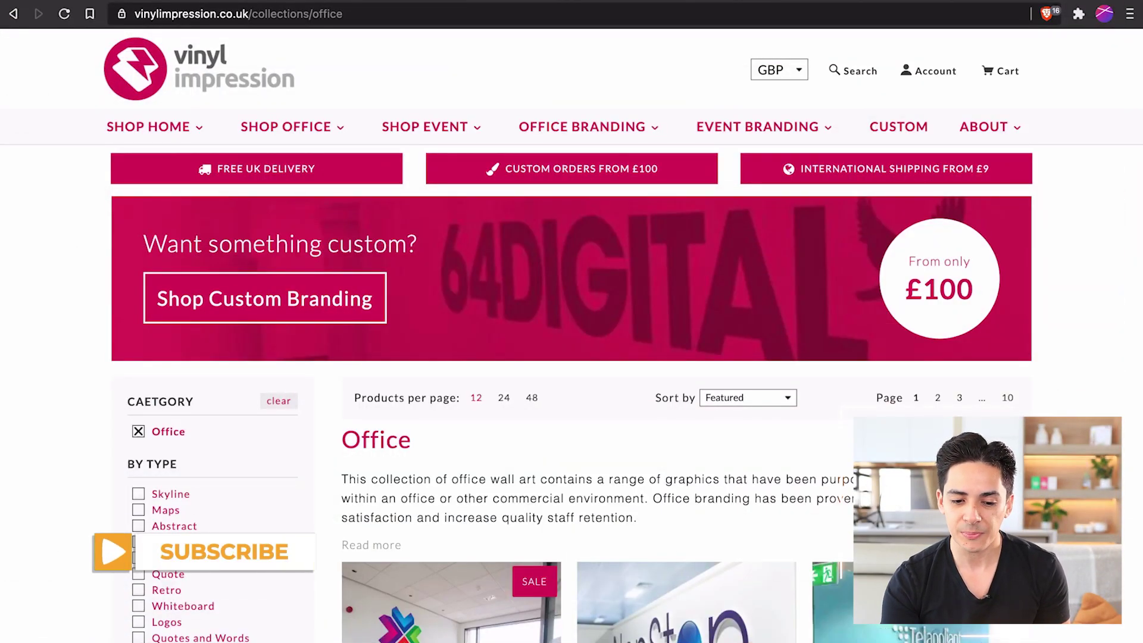
# Scroll the Office collection and open the Printed Logo Wall Stickers product page
pyautogui.scroll(-3, 701, 510)
pyautogui.scroll(-1, 489, 472)
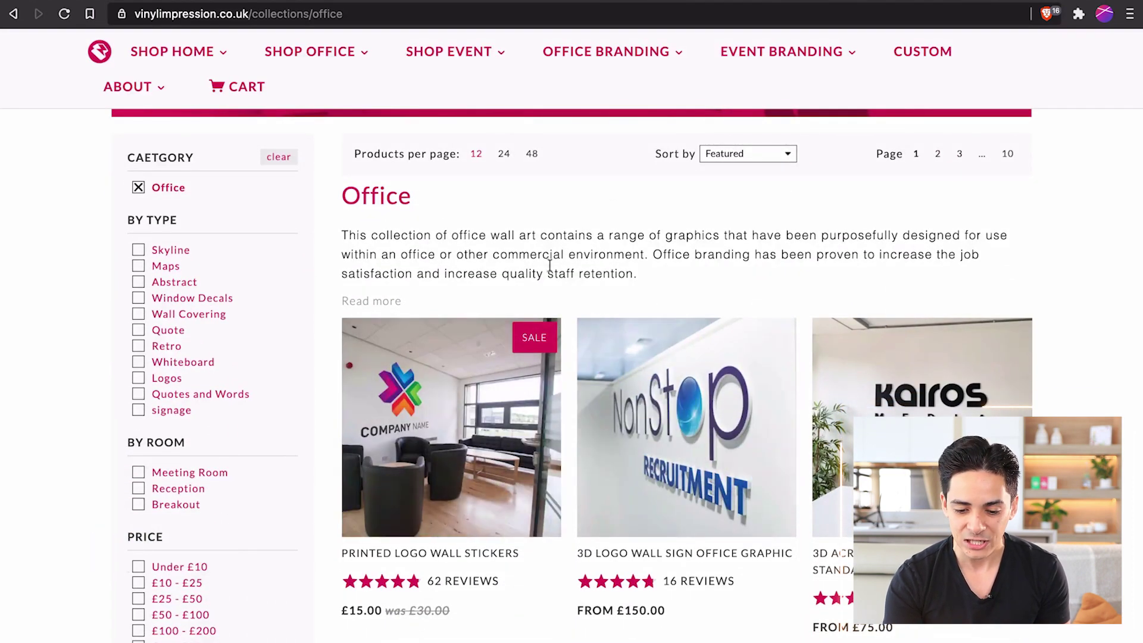
pyautogui.click(471, 442)
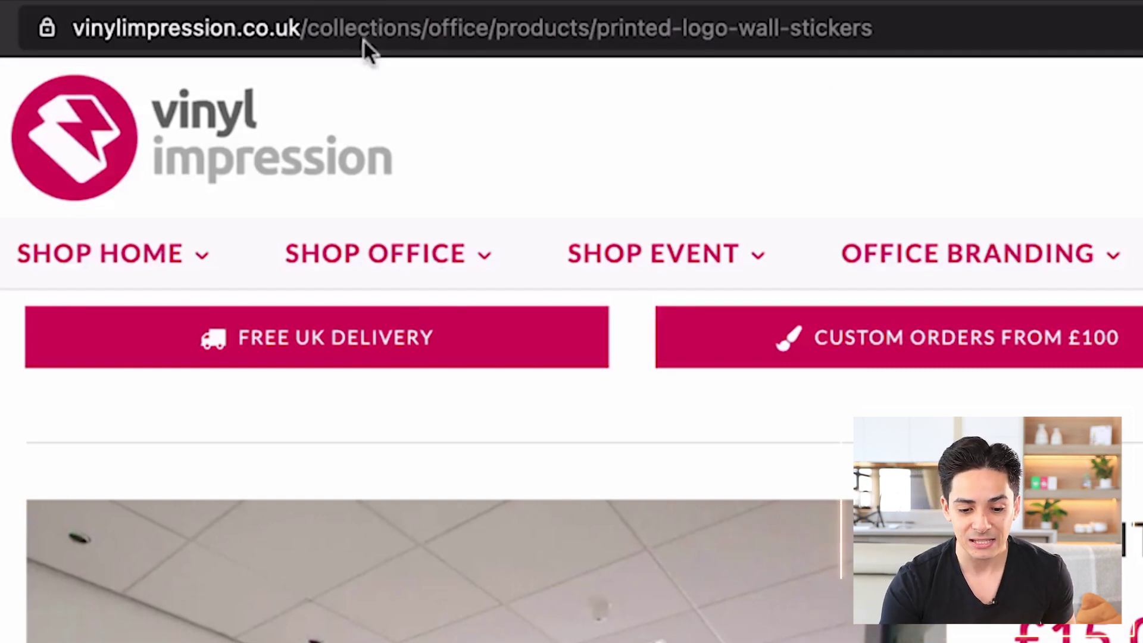
# Remove 'collections/office/' from the address so the product loads at its /products/ URL
pyautogui.click(381, 36)
pyautogui.moveTo(381, 35); pyautogui.dragTo(624, 28)
pyautogui.press('BackSpace')
pyautogui.press('Return')
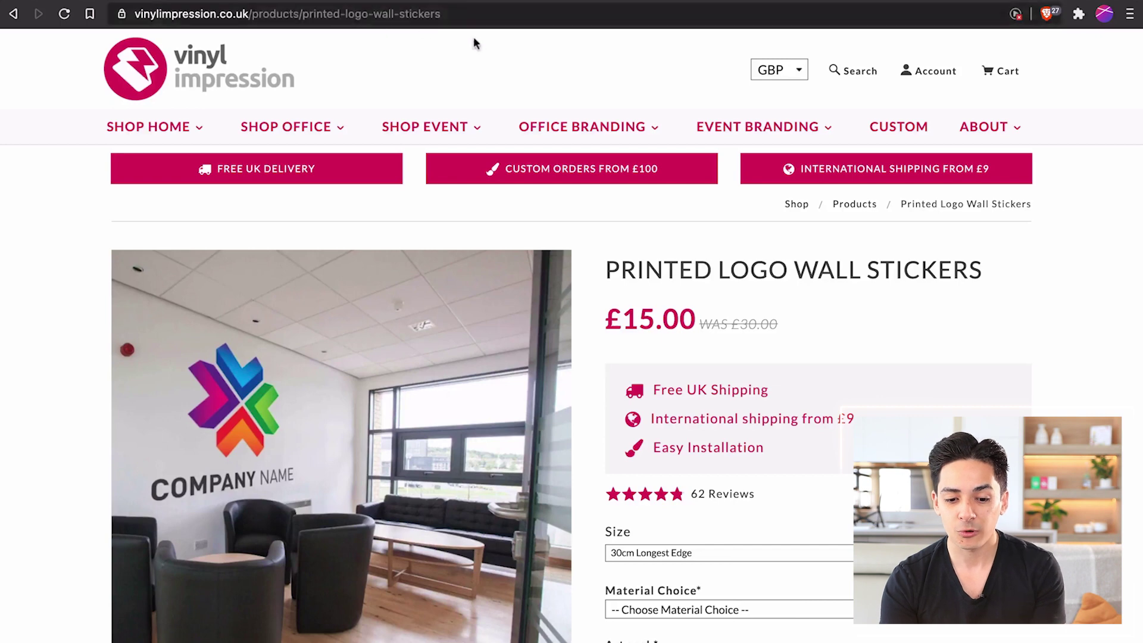
pyautogui.moveTo(522, 107)
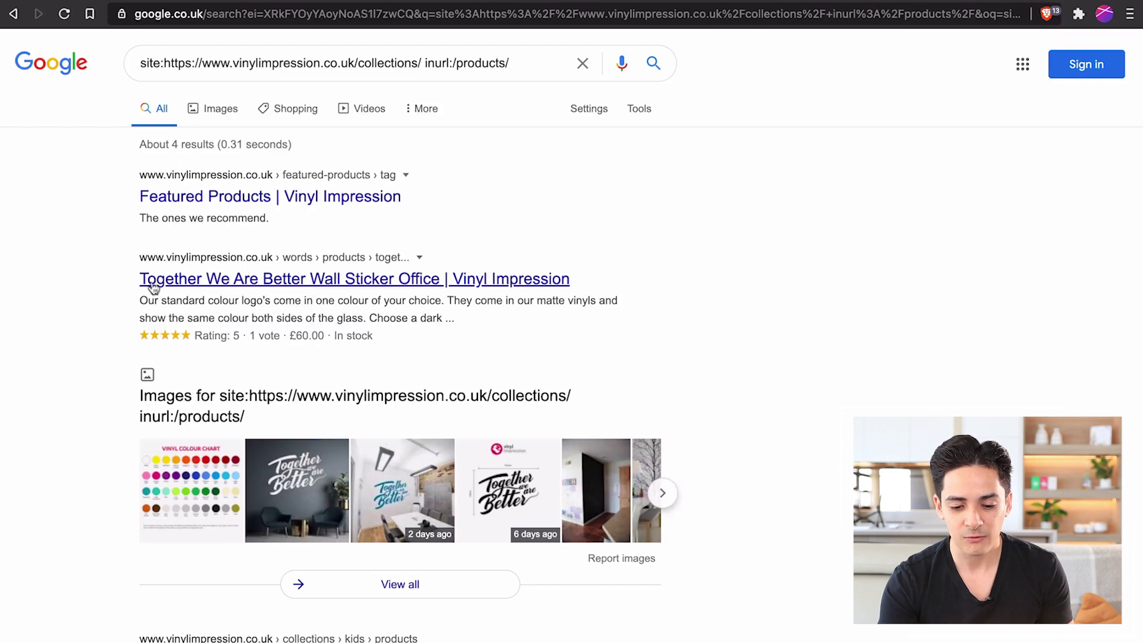
# Open the Together We Are Better Wall Sticker result and reload it without 'collections/words' in the URL
pyautogui.click(287, 284)
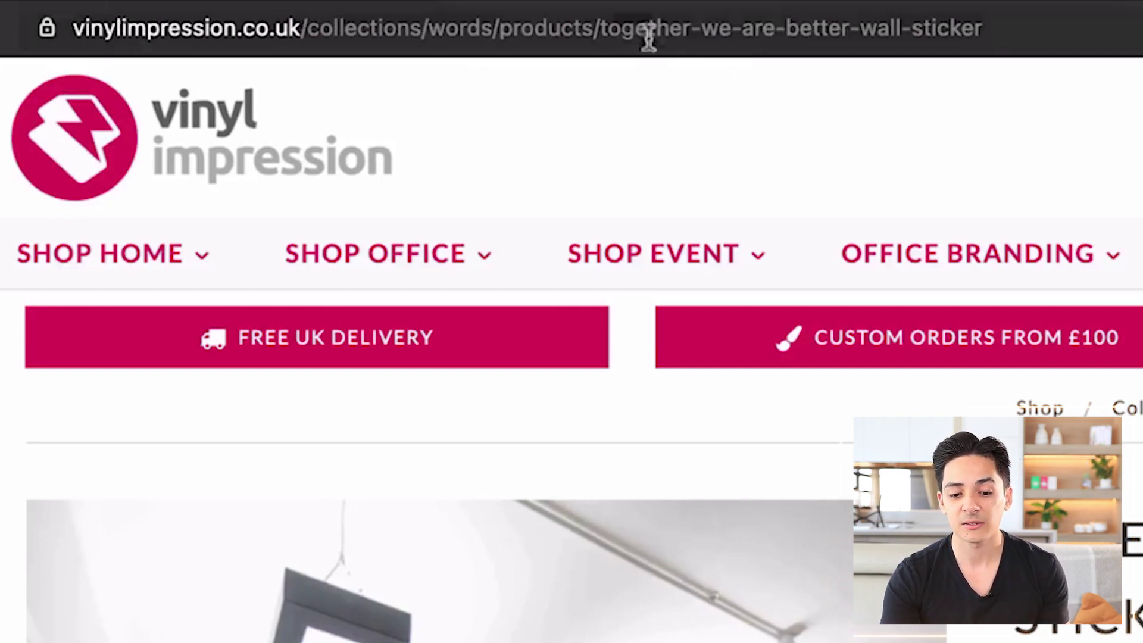
pyautogui.doubleClick(368, 36)
pyautogui.moveTo(370, 34); pyautogui.dragTo(581, 39)
pyautogui.press('BackSpace')
pyautogui.press('BackSpace')
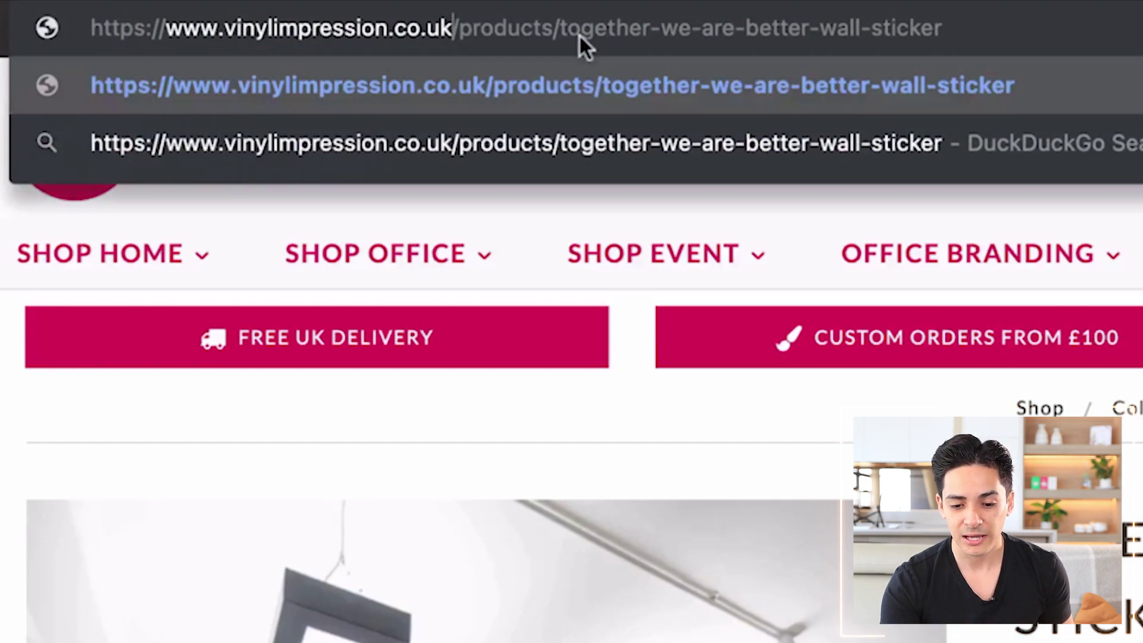
pyautogui.press('Return')
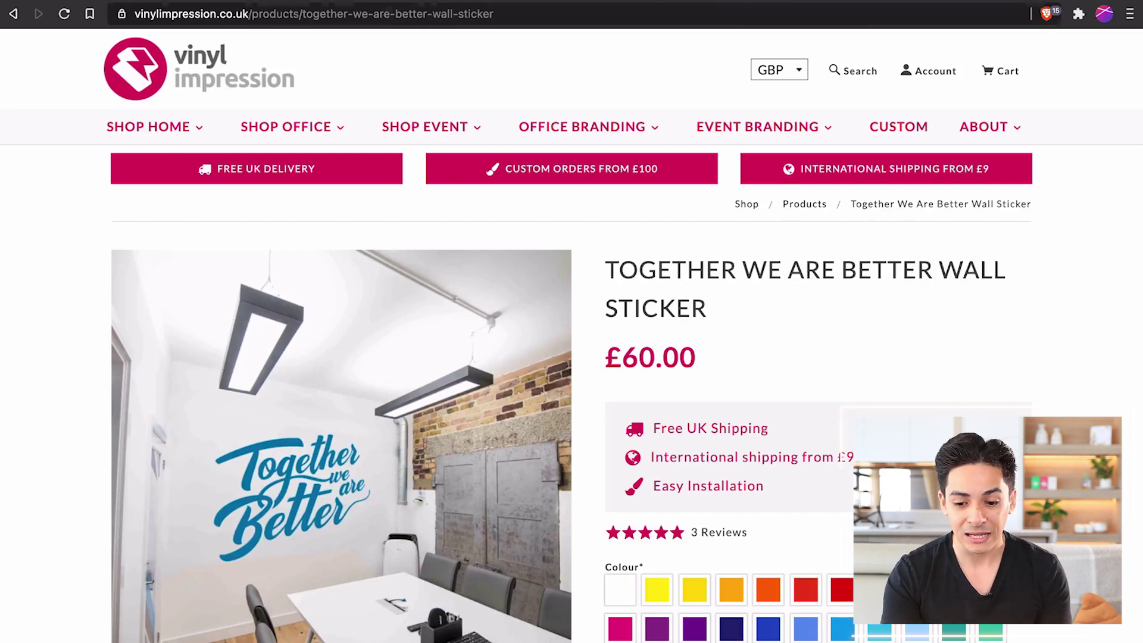
# Go back to the site: results and highlight the collection-path product listings while scrolling
pyautogui.press('super+bracketleft')
pyautogui.moveTo(562, 313); pyautogui.dragTo(261, 256)
pyautogui.scroll(-4, 575, 310)
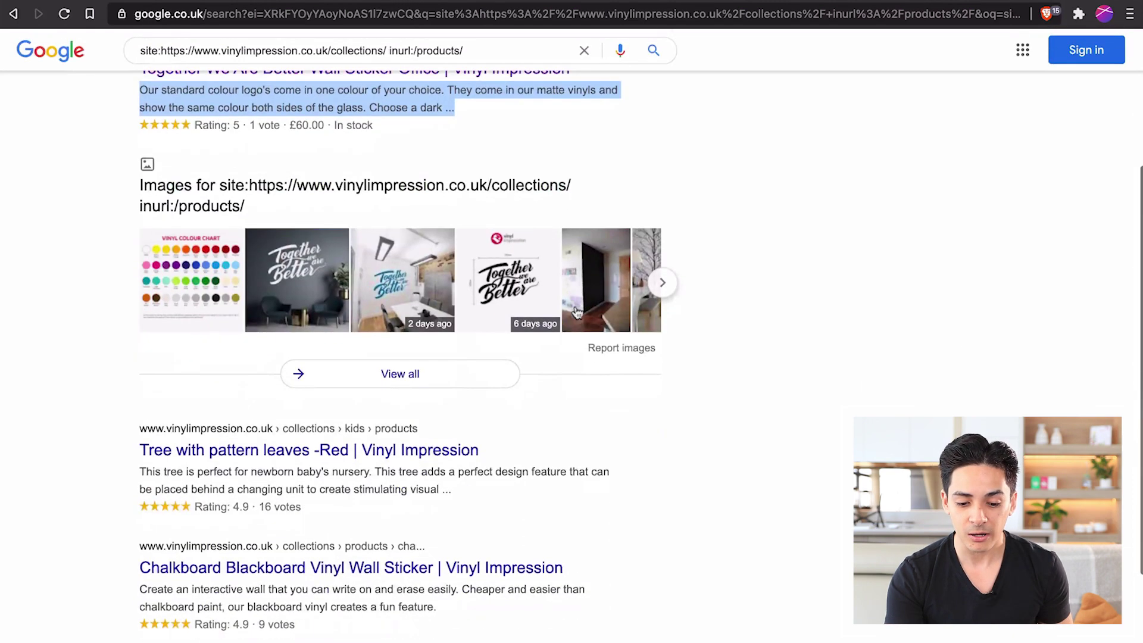
pyautogui.moveTo(492, 511); pyautogui.dragTo(139, 425)
pyautogui.scroll(-2, 321, 448)
pyautogui.scroll(-1, 318, 448)
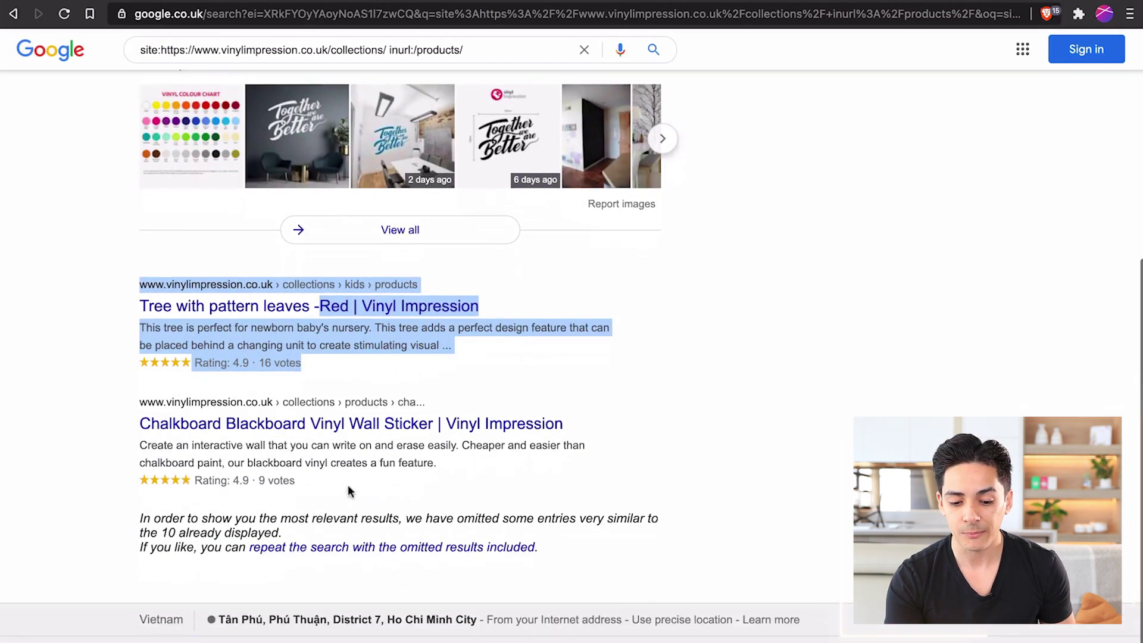
pyautogui.moveTo(349, 487); pyautogui.dragTo(212, 405)
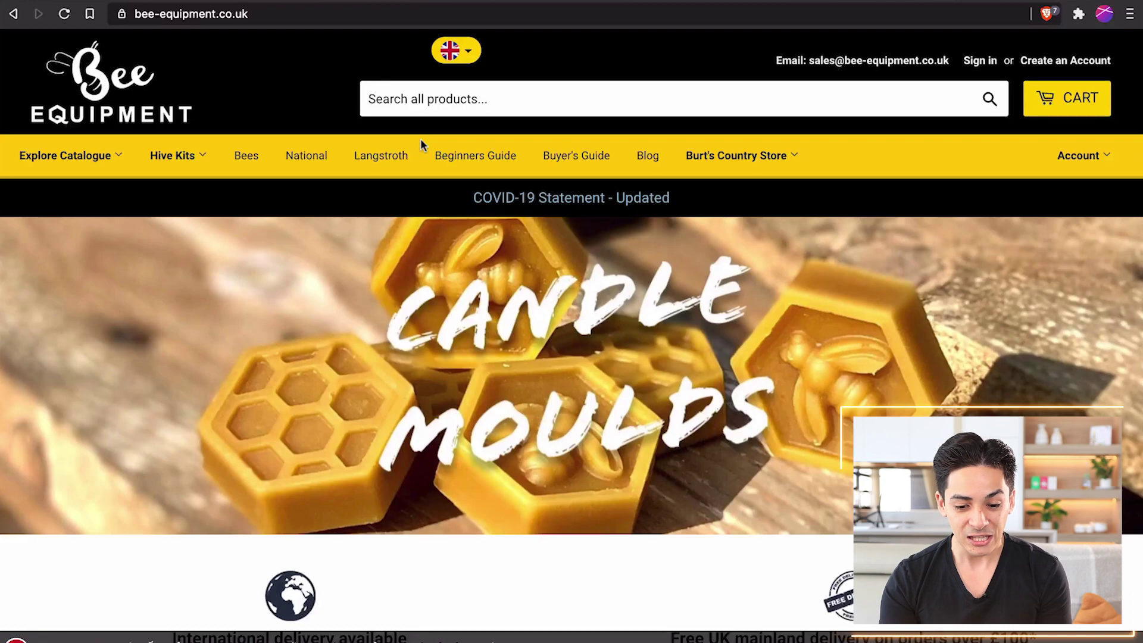
# Scroll down through the Bee Equipment homepage
pyautogui.scroll(-6, 420, 143)
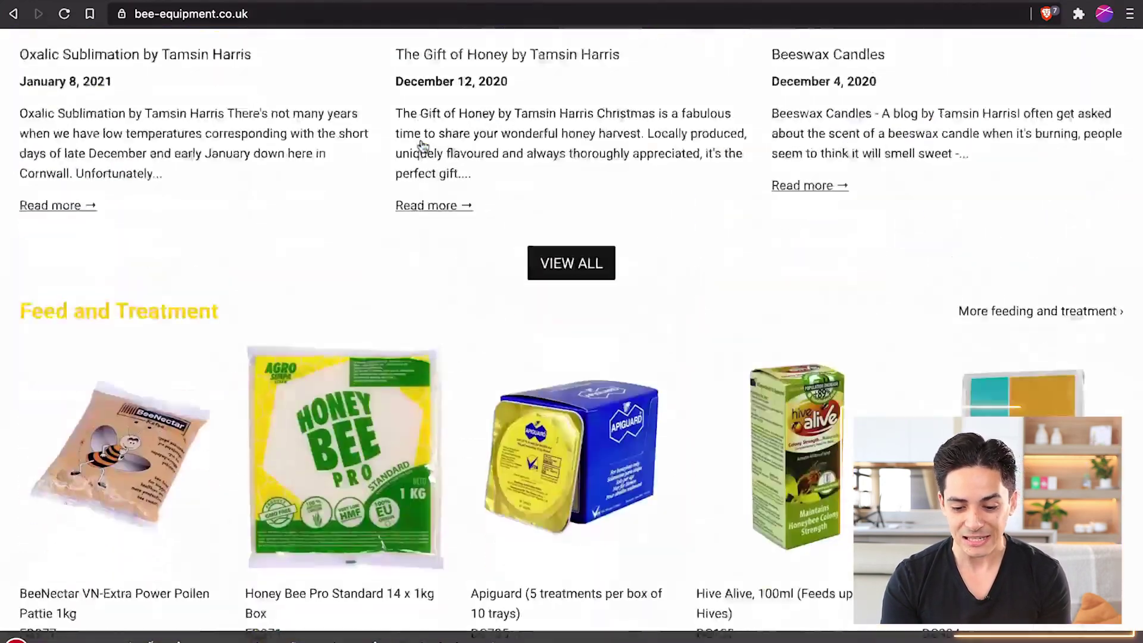
pyautogui.scroll(-4, 421, 138)
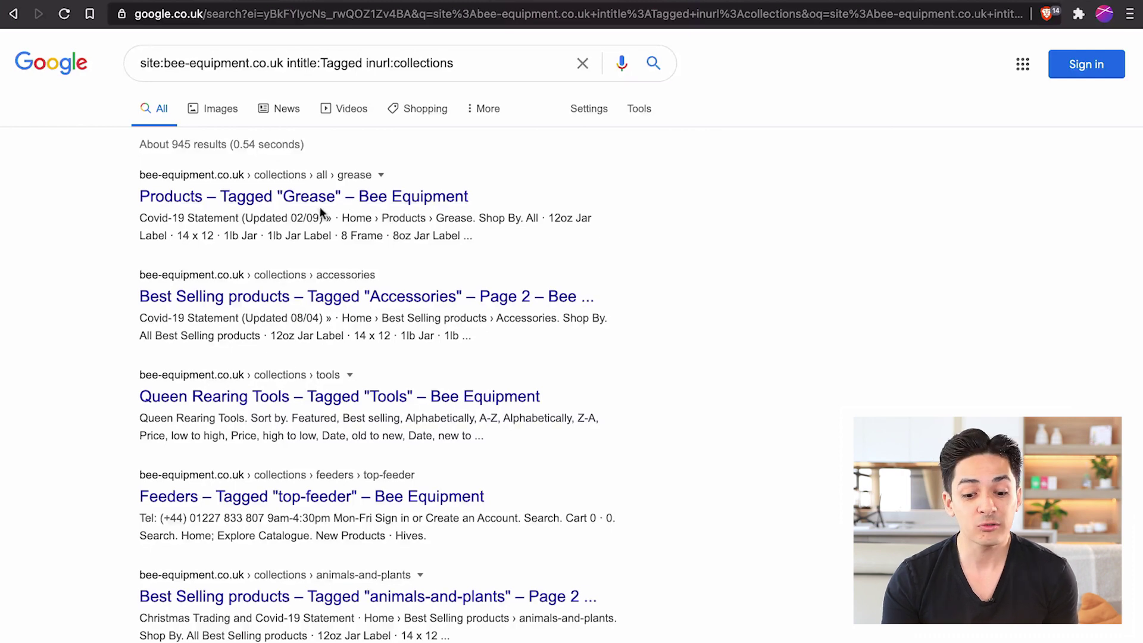
pyautogui.scroll(-2, 399, 308)
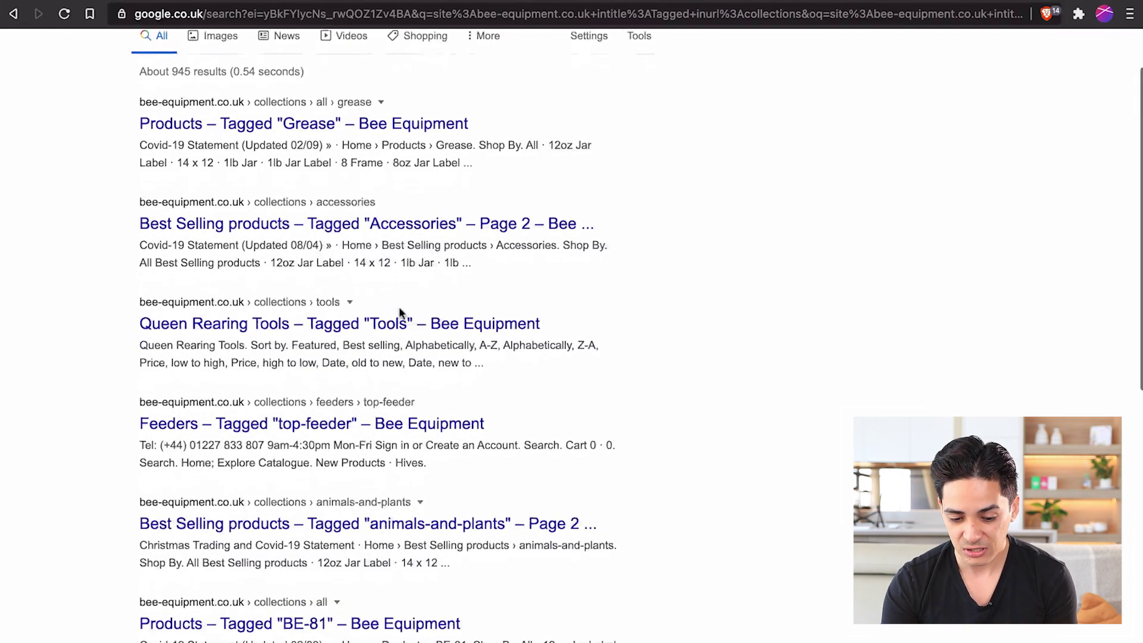
pyautogui.scroll(-3, 432, 334)
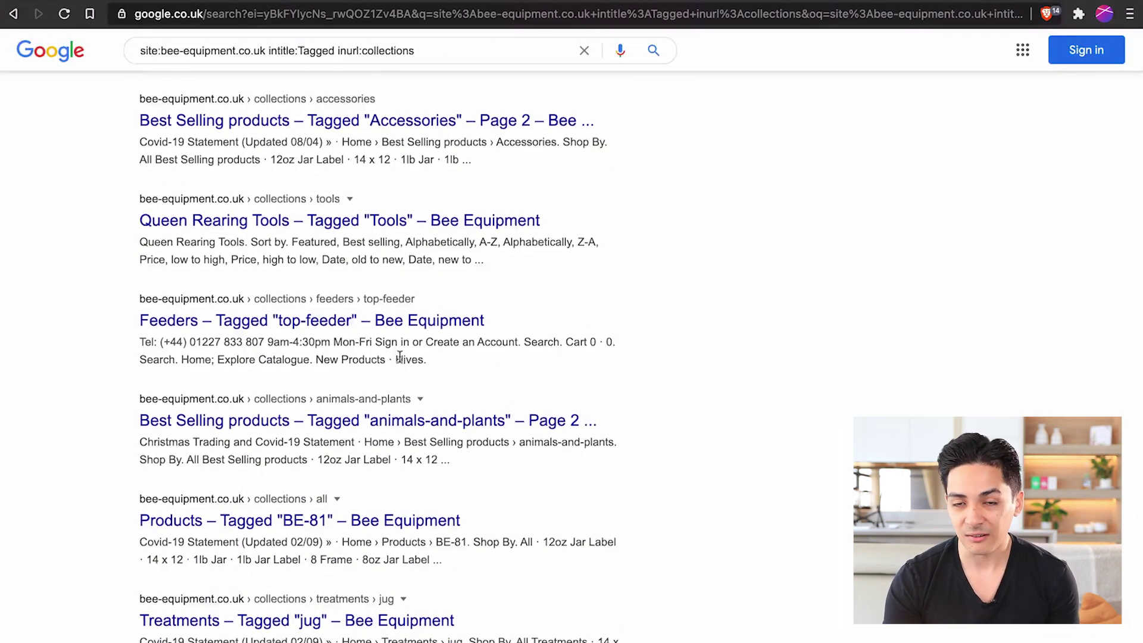
pyautogui.scroll(5, 399, 357)
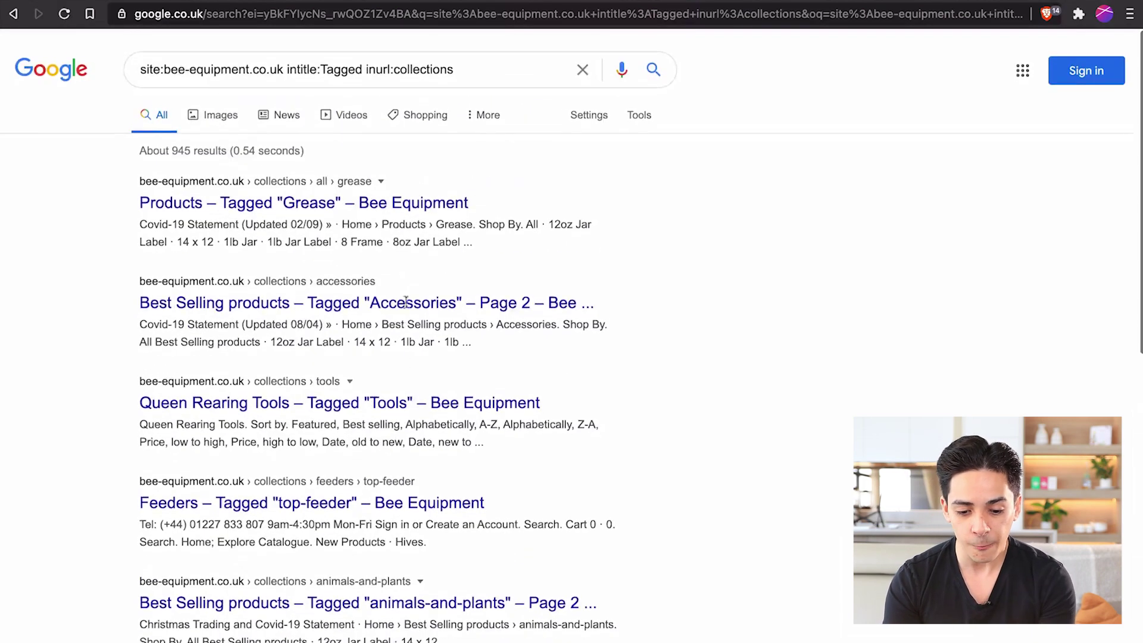
pyautogui.click(397, 198)
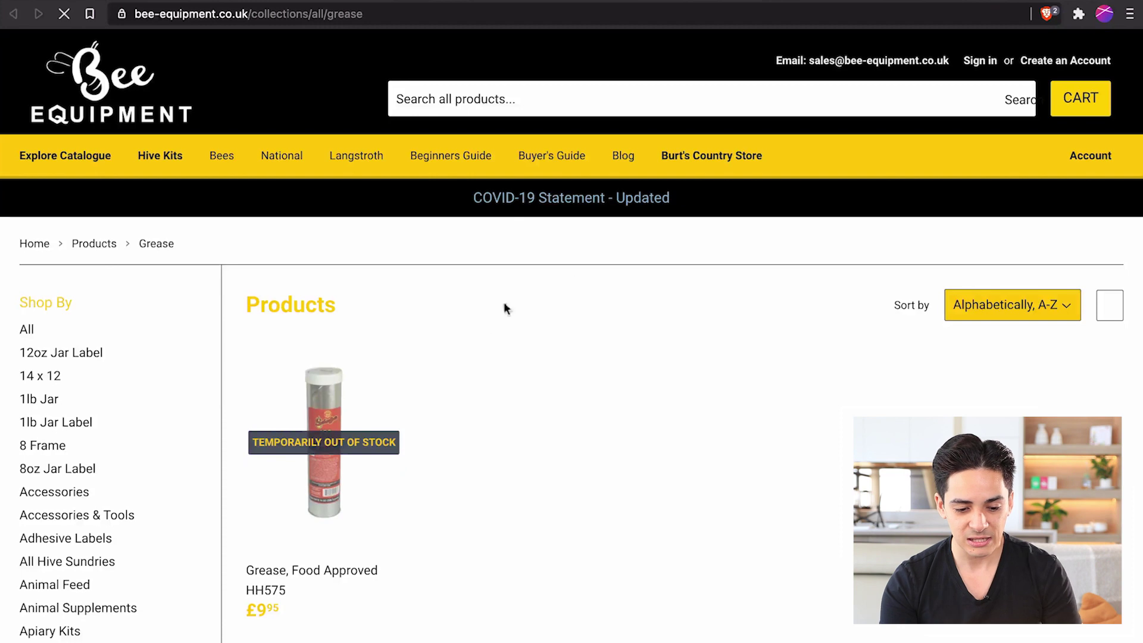
pyautogui.scroll(-2, 337, 399)
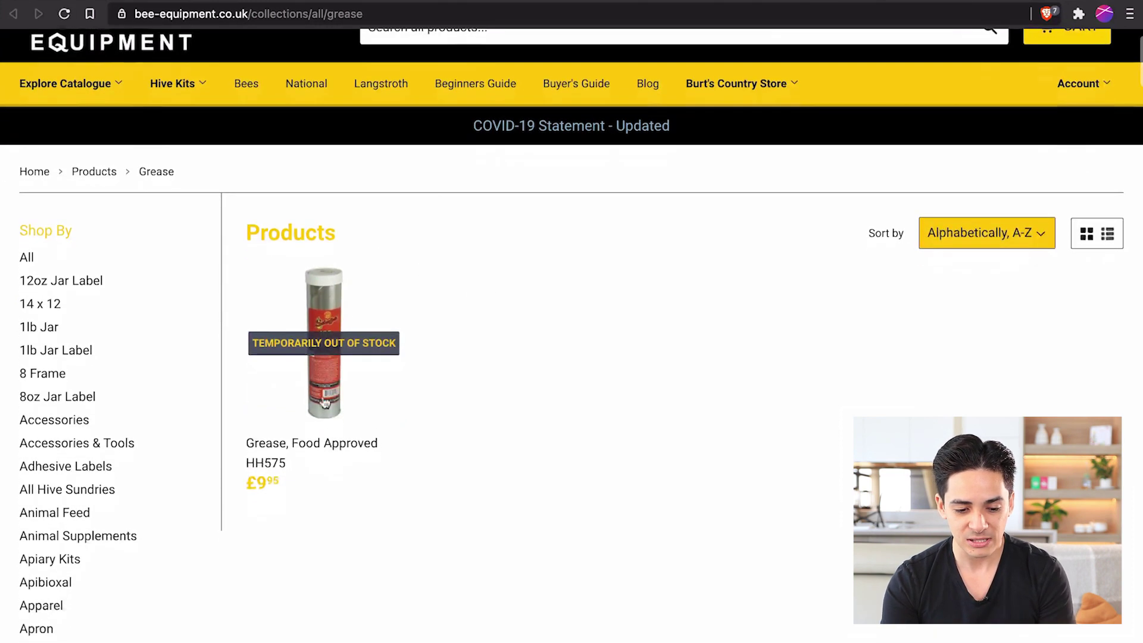
pyautogui.scroll(-4, 52, 411)
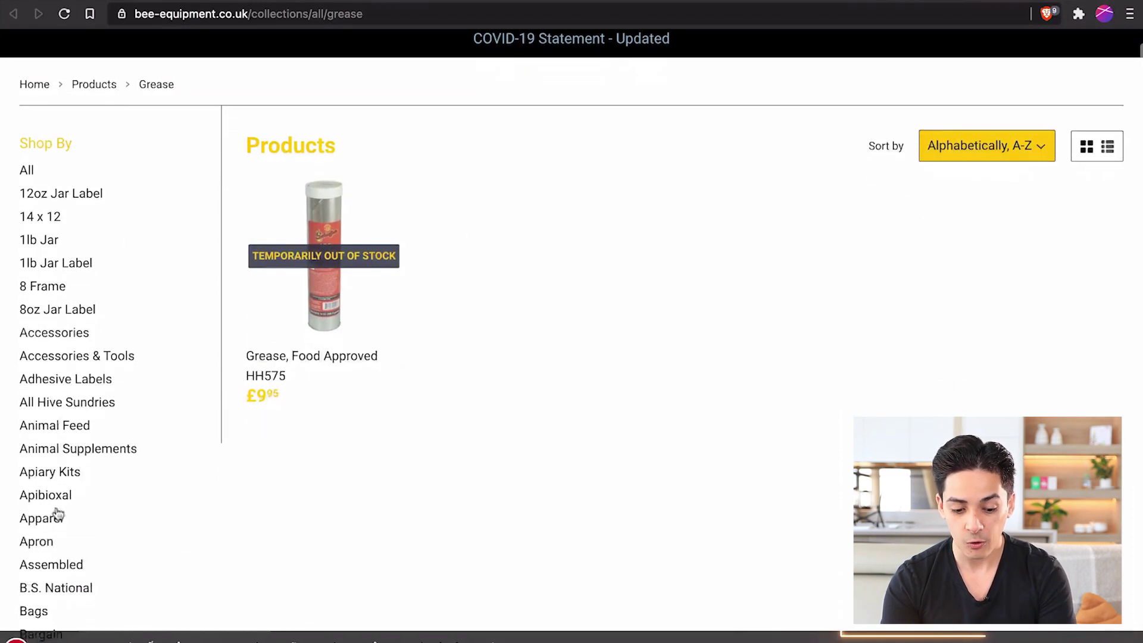
pyautogui.scroll(-13, 57, 511)
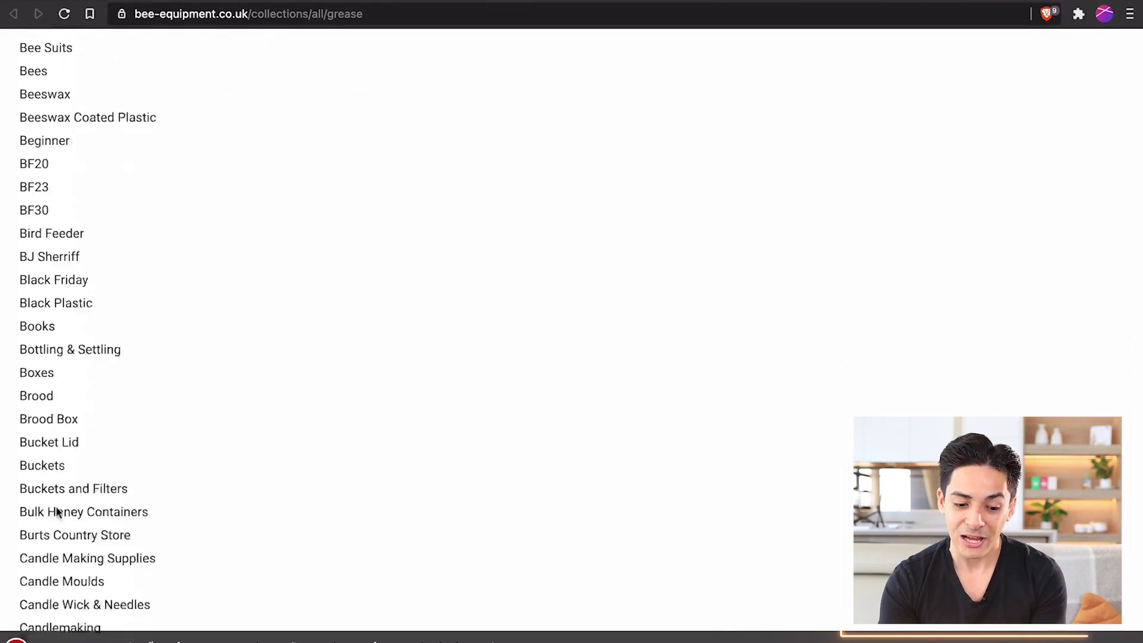
pyautogui.scroll(-20, 57, 512)
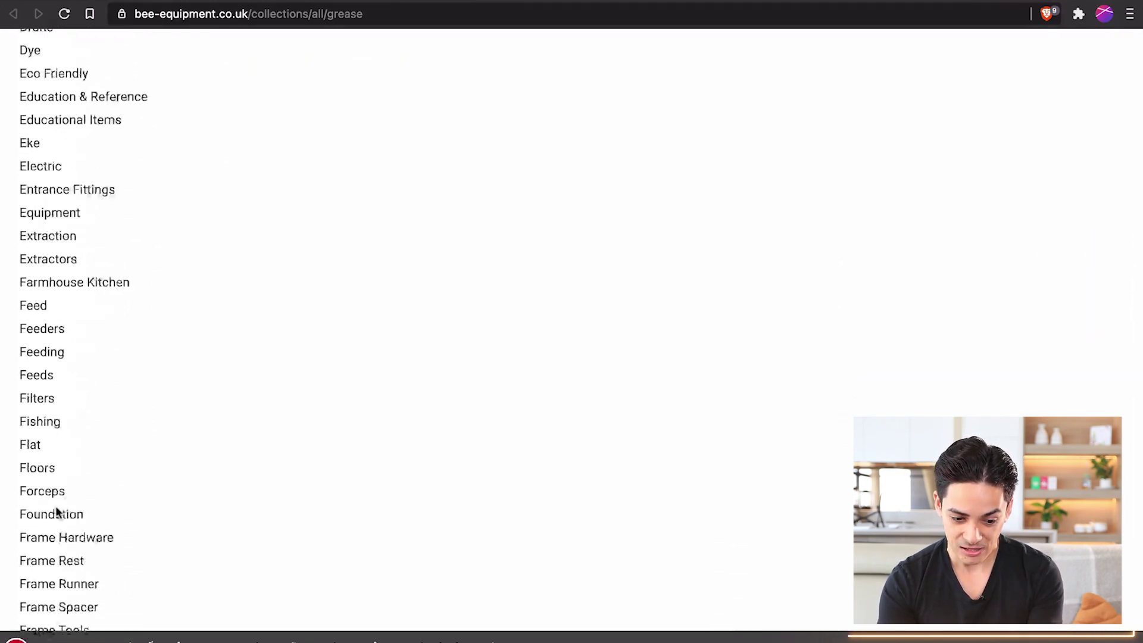
pyautogui.scroll(-20, 56, 513)
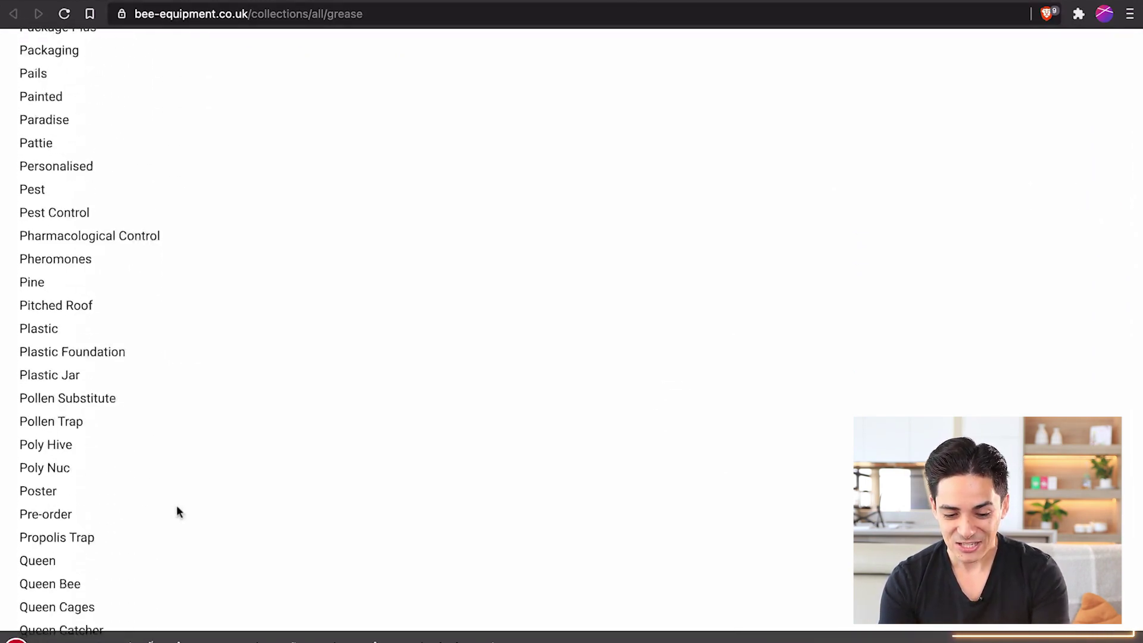
pyautogui.press('super+w')
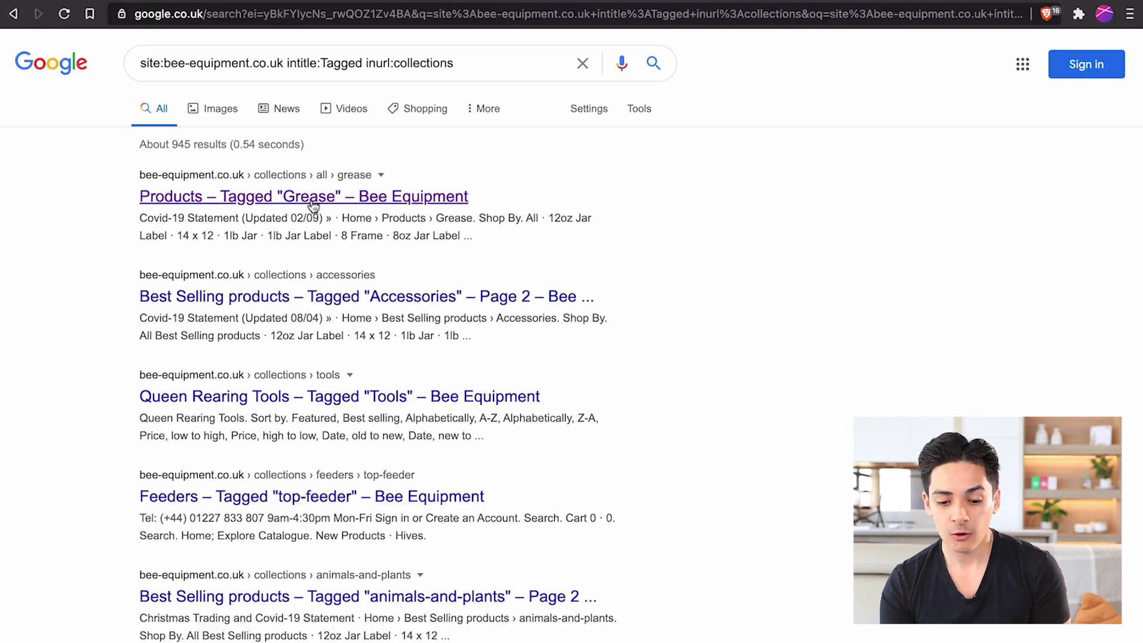
# Highlight the Products – Tagged "Grease" title and scroll through the tagged collection results
pyautogui.moveTo(498, 204); pyautogui.dragTo(227, 198)
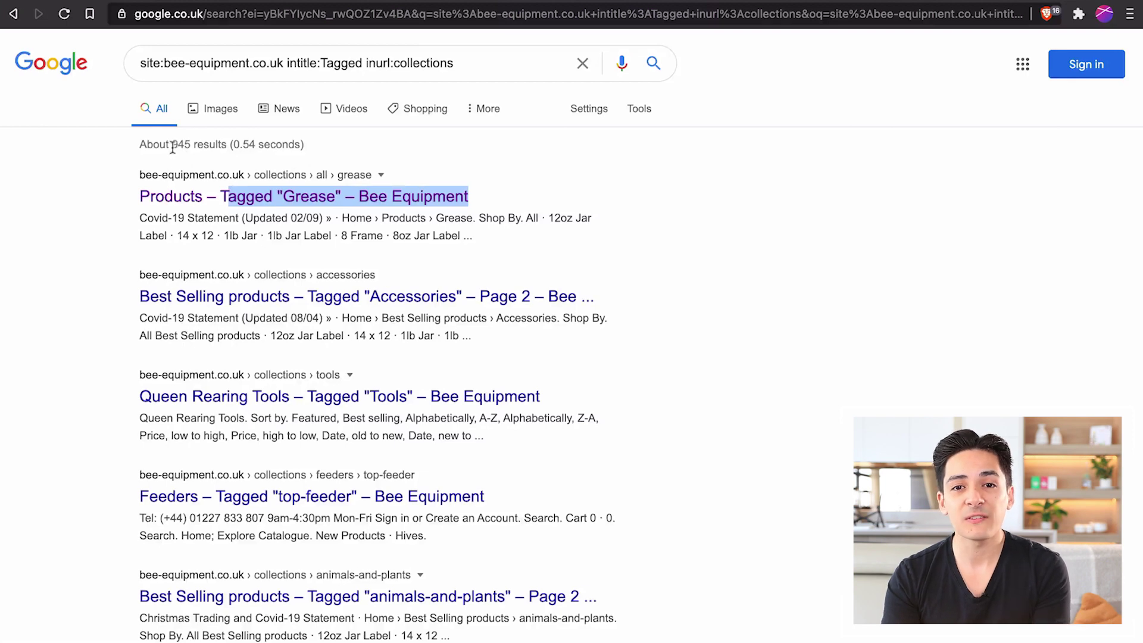
pyautogui.scroll(-3, 173, 147)
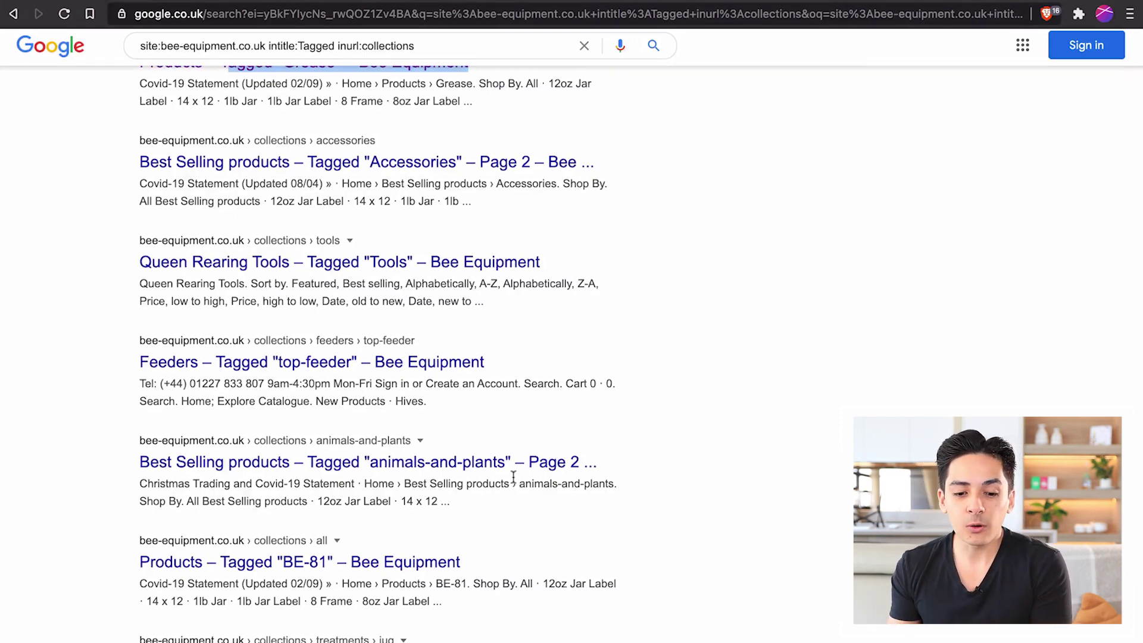
pyautogui.scroll(3, 513, 476)
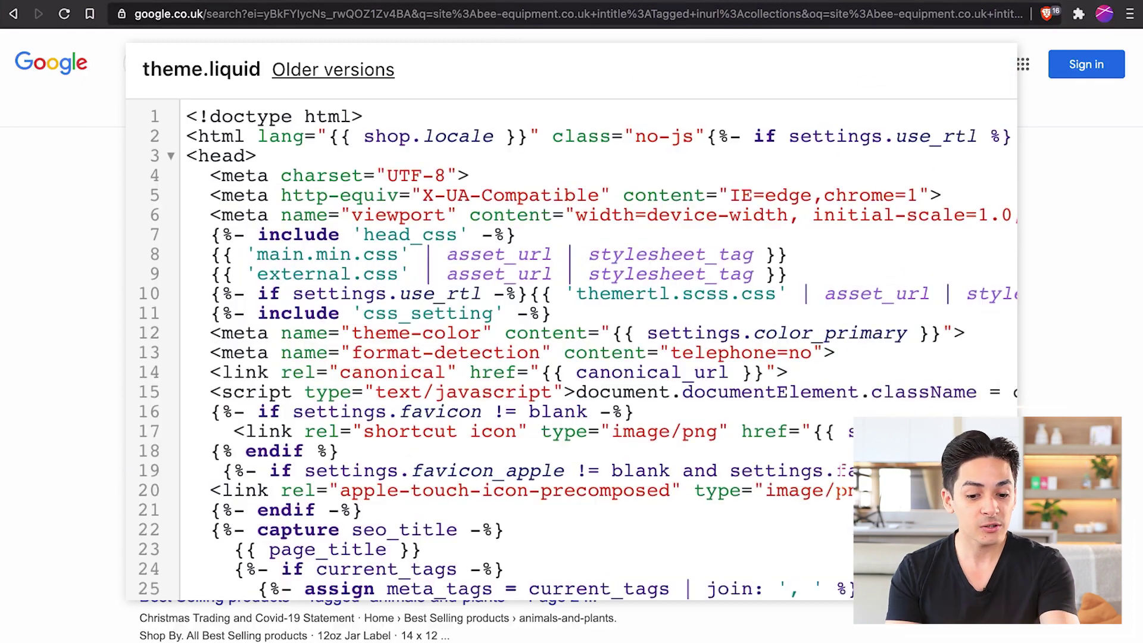
# Paste the robots noindex Liquid block on a new line below the title tag in theme.liquid
pyautogui.scroll(-5, 687, 536)
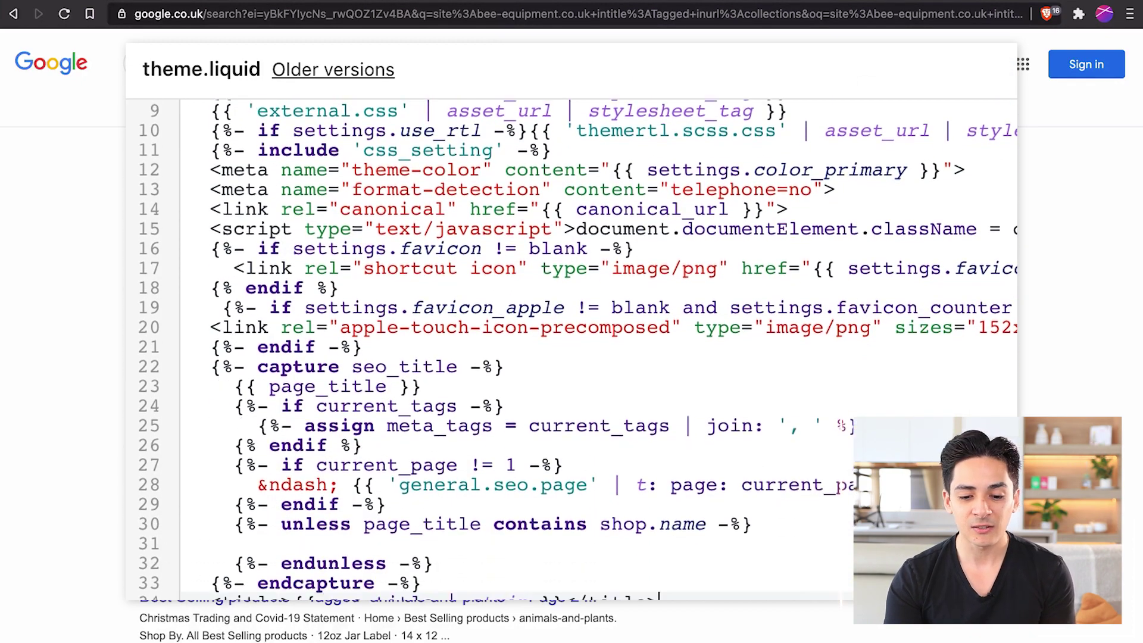
pyautogui.scroll(-2, 687, 536)
pyautogui.moveTo(362, 543); pyautogui.dragTo(478, 543)
pyautogui.scroll(-5, 650, 523)
pyautogui.click(696, 272)
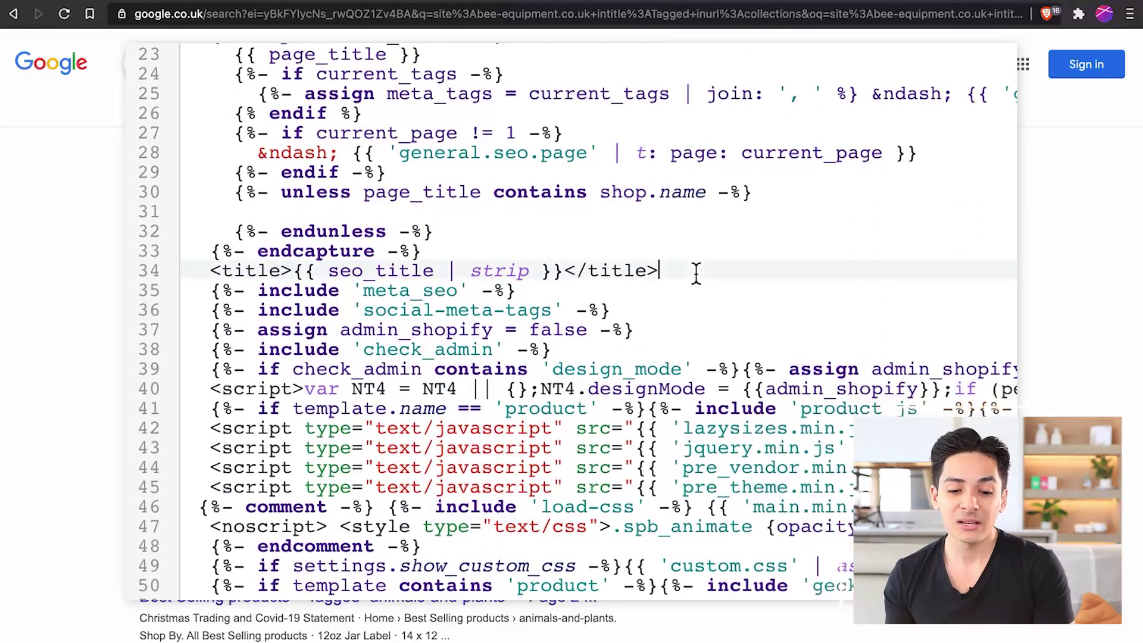
pyautogui.press('Return')
pyautogui.write('{% if template contains current_tags %}     <meta name="robots" content="noindex" />   {% endif %}   {% if canonical_url contains \'/collections/all\' %}       <meta name="robots" content="noindex, follow">   {% endif %}   {% if page_title == \'Collections\' %}       <meta name="robots" content="noindex, follow">   {% endif %}')
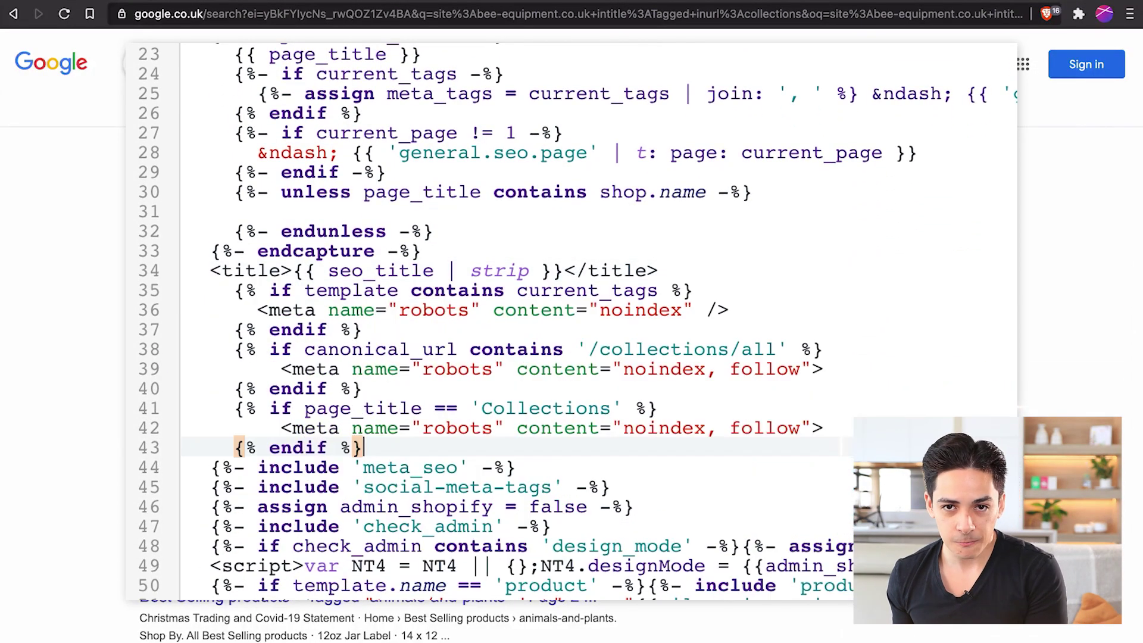
pyautogui.scroll(-3, 673, 294)
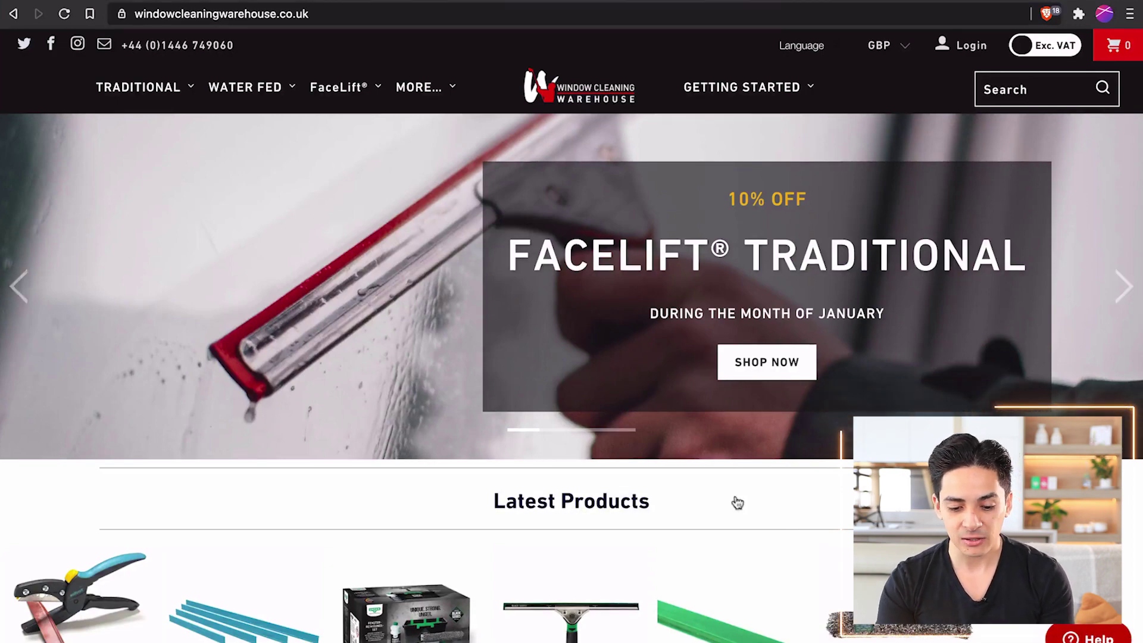
# Scroll down the Window Cleaning Warehouse homepage
pyautogui.scroll(-7, 736, 500)
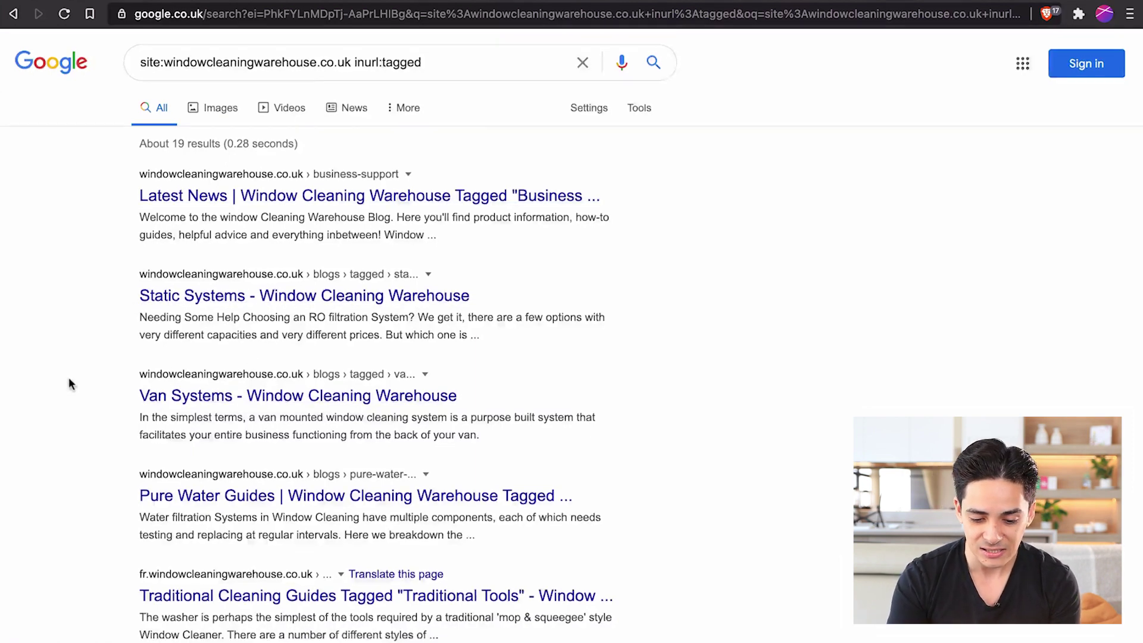
# Open the Business Support tagged blog result and highlight its BUSINESS SUPPORT heading
pyautogui.scroll(-2, 111, 393)
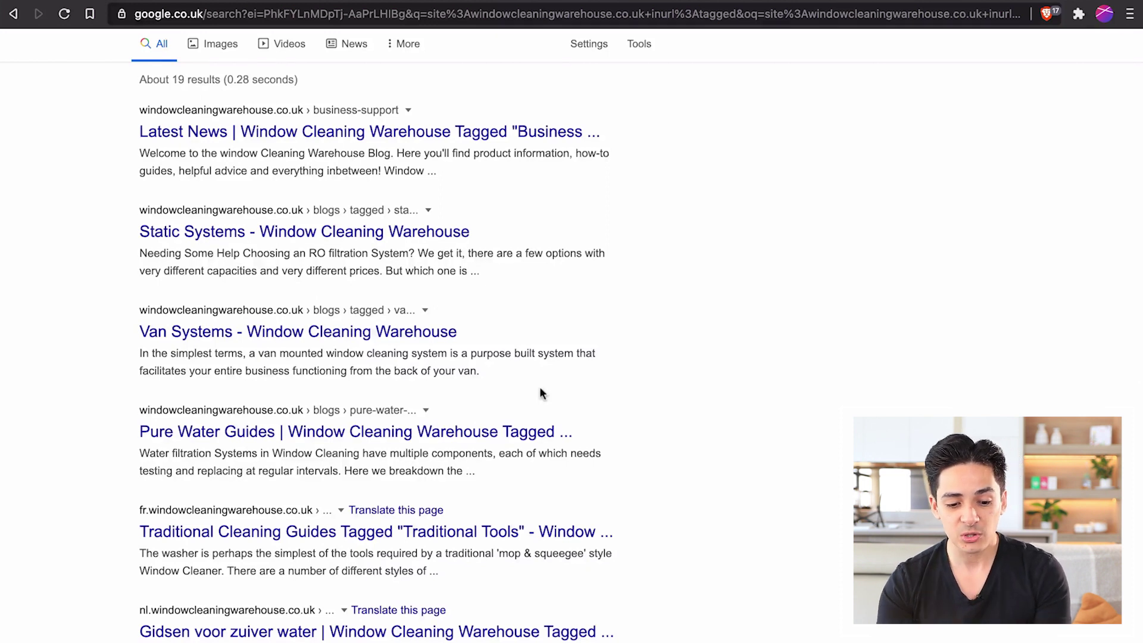
pyautogui.click(480, 137)
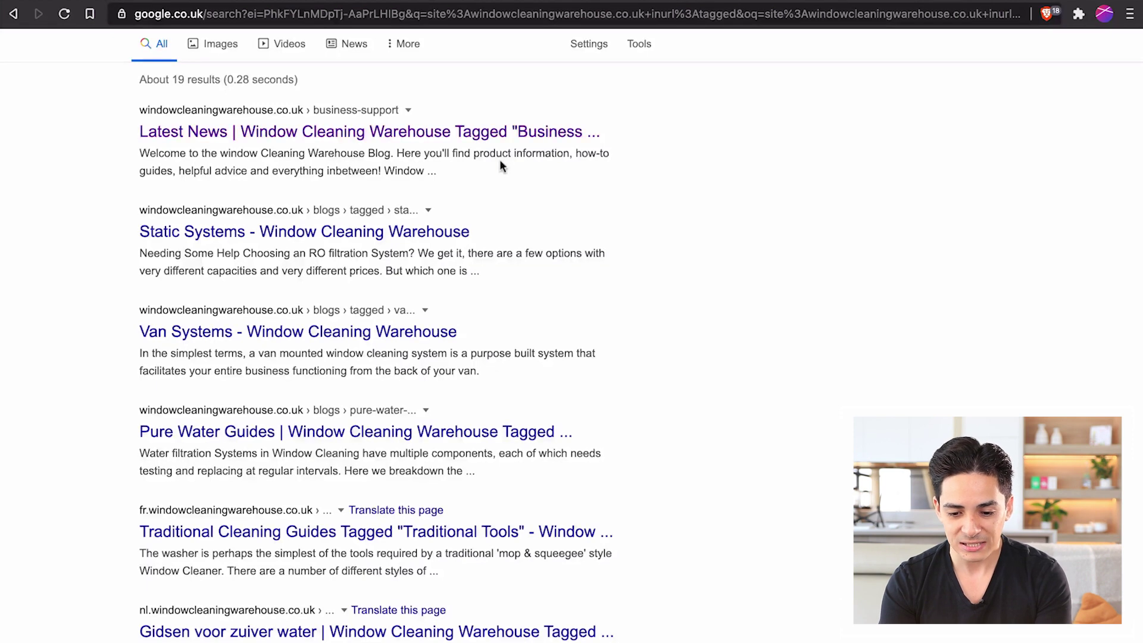
pyautogui.scroll(-3, 760, 462)
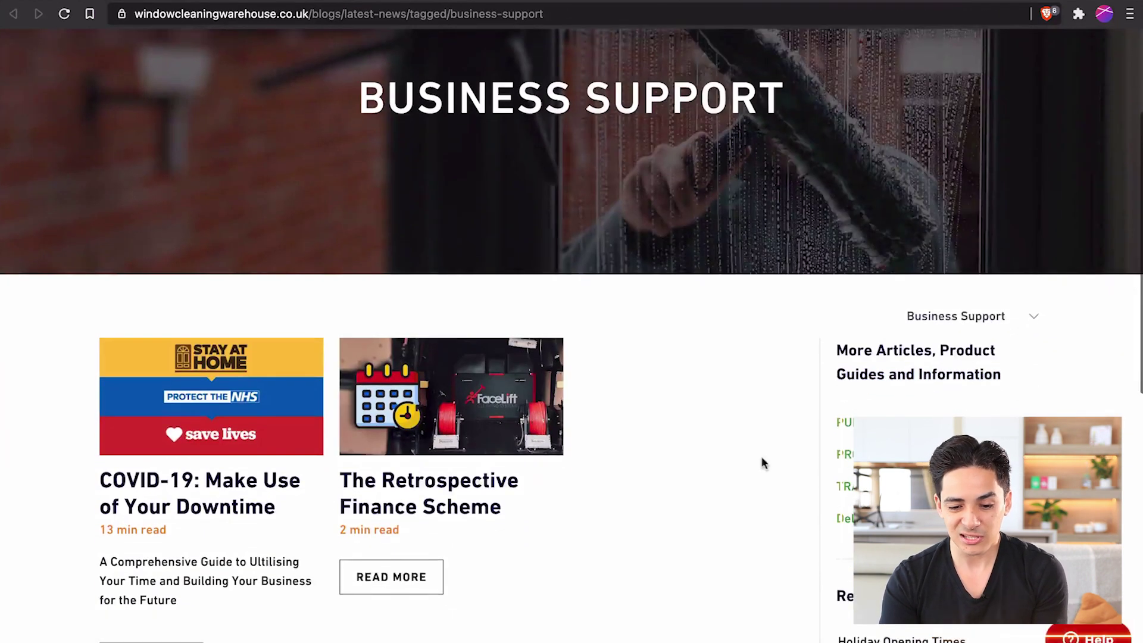
pyautogui.scroll(3, 760, 462)
pyautogui.moveTo(419, 292); pyautogui.dragTo(648, 298)
pyautogui.scroll(-9, 523, 291)
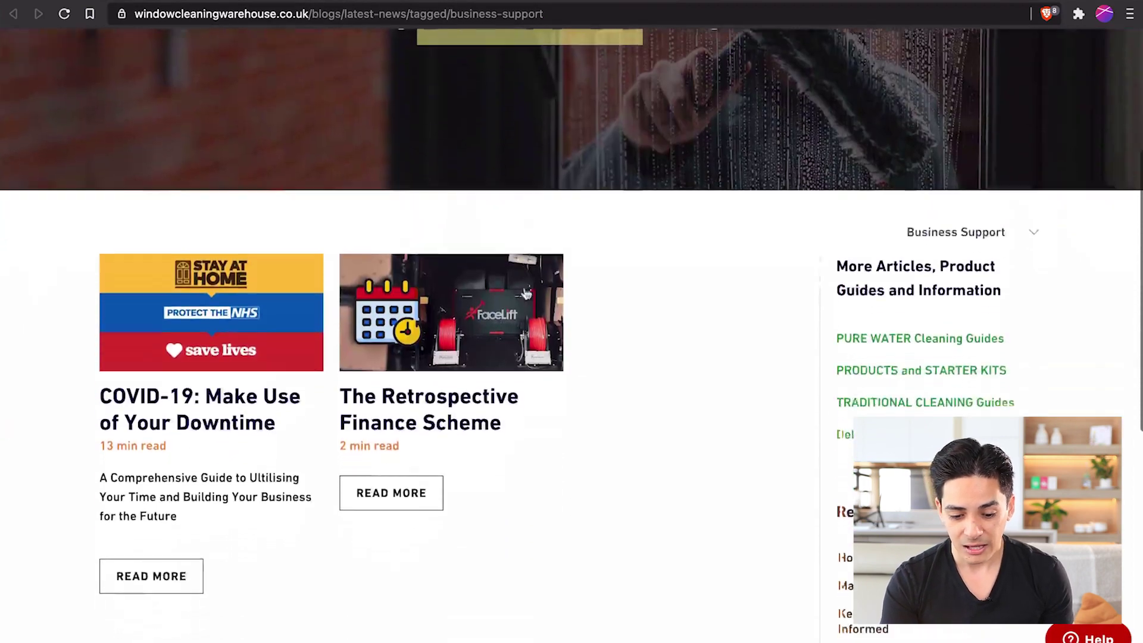
pyautogui.scroll(-4, 575, 261)
pyautogui.scroll(13, 576, 260)
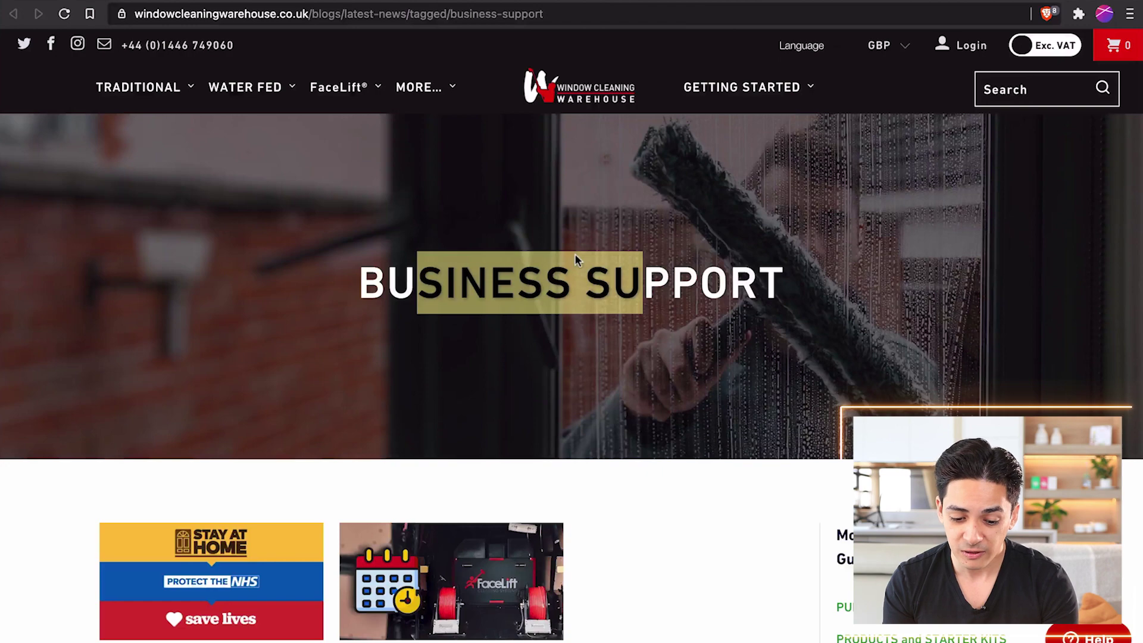
# Close that page and select inurl:tagged in the Google search query
pyautogui.press('super+w')
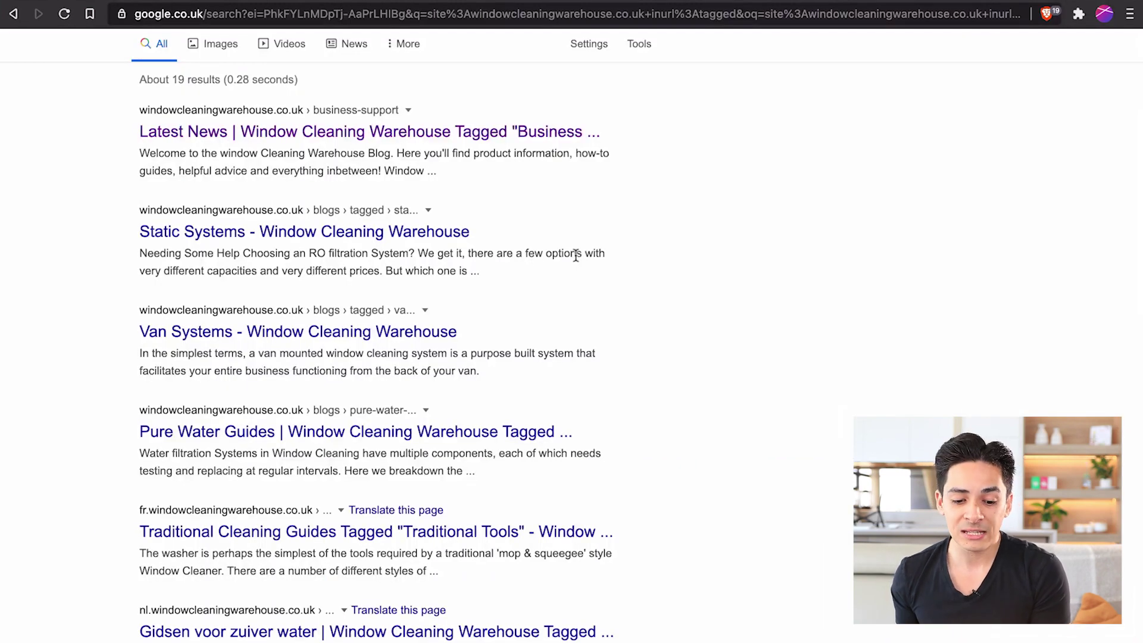
pyautogui.scroll(2, 576, 256)
pyautogui.doubleClick(374, 63)
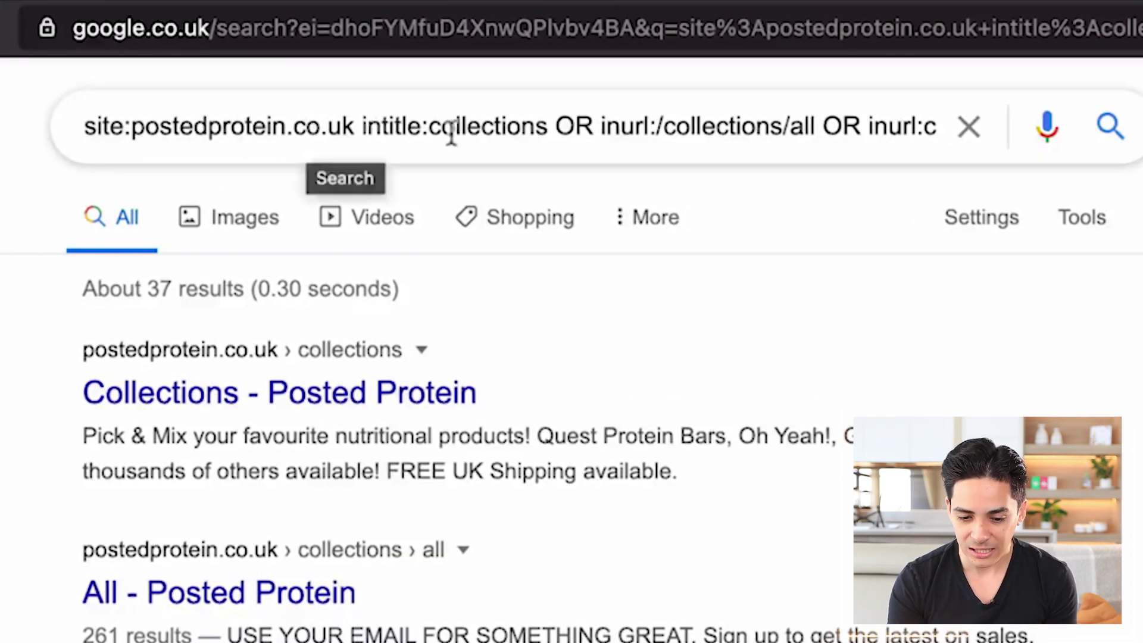
pyautogui.moveTo(408, 122); pyautogui.dragTo(871, 127)
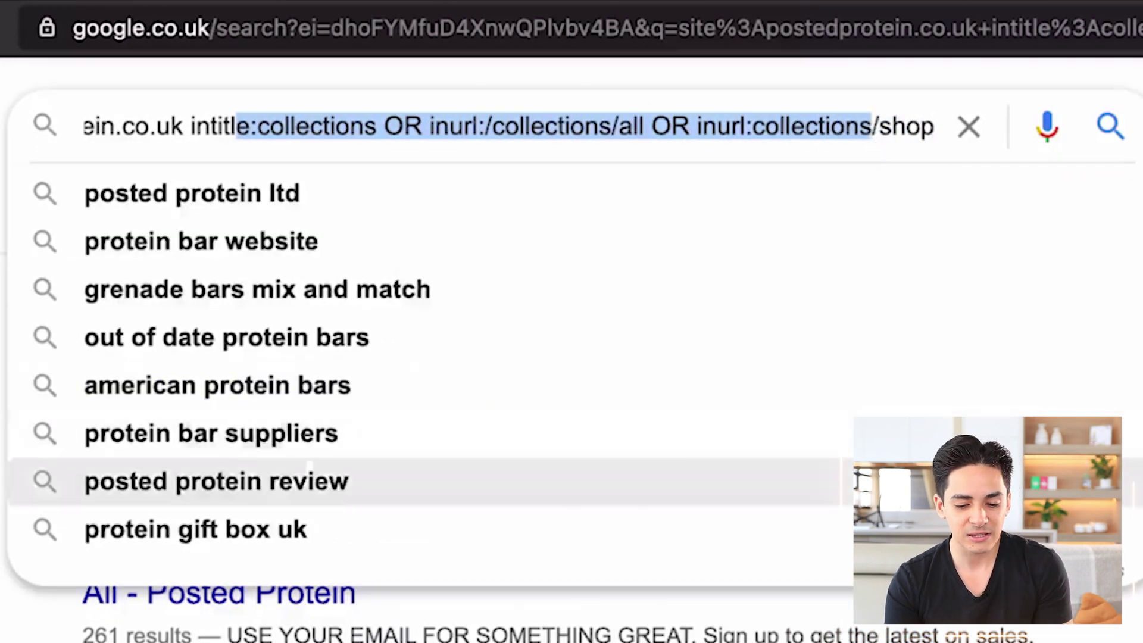
pyautogui.press('Tab')
pyautogui.scroll(-10, 858, 477)
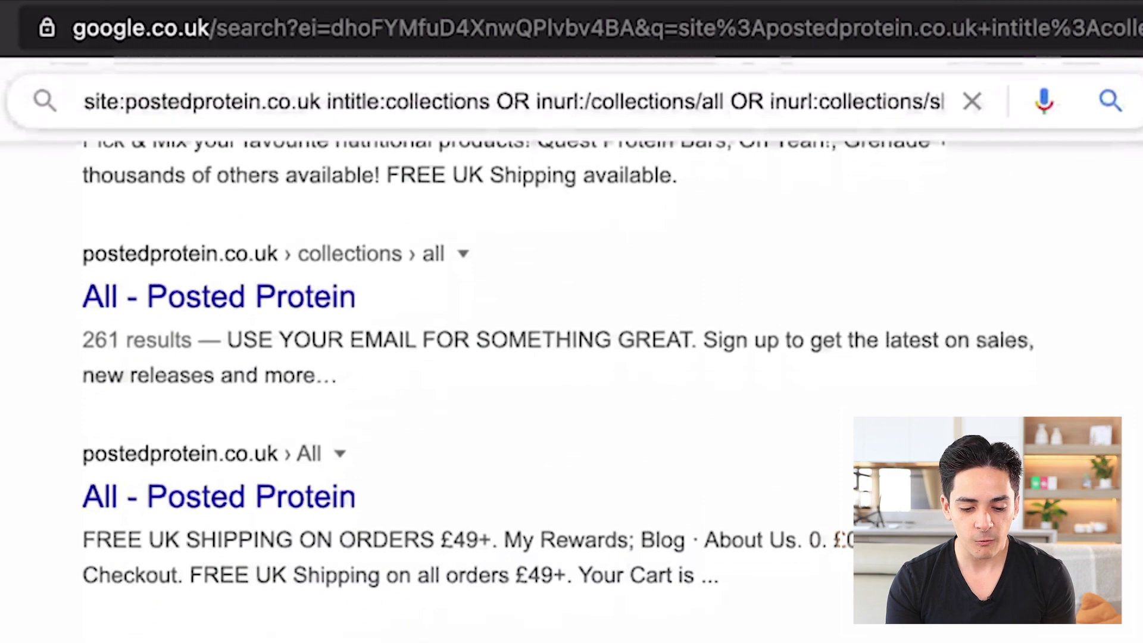
pyautogui.scroll(10, 856, 477)
pyautogui.moveTo(141, 294); pyautogui.dragTo(234, 294)
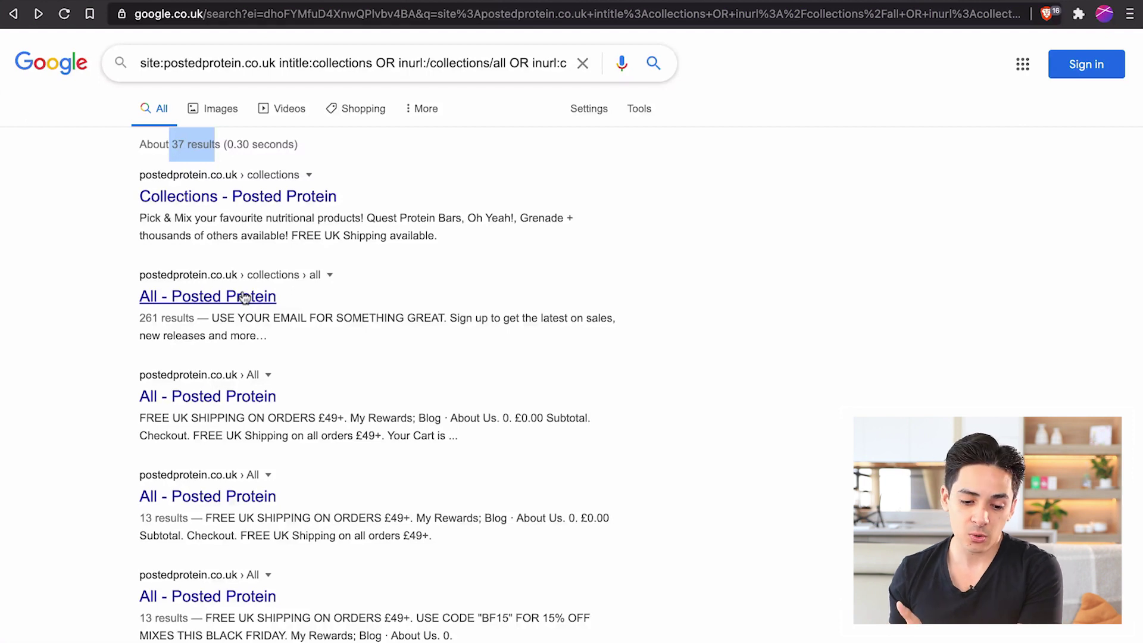
pyautogui.click(271, 202)
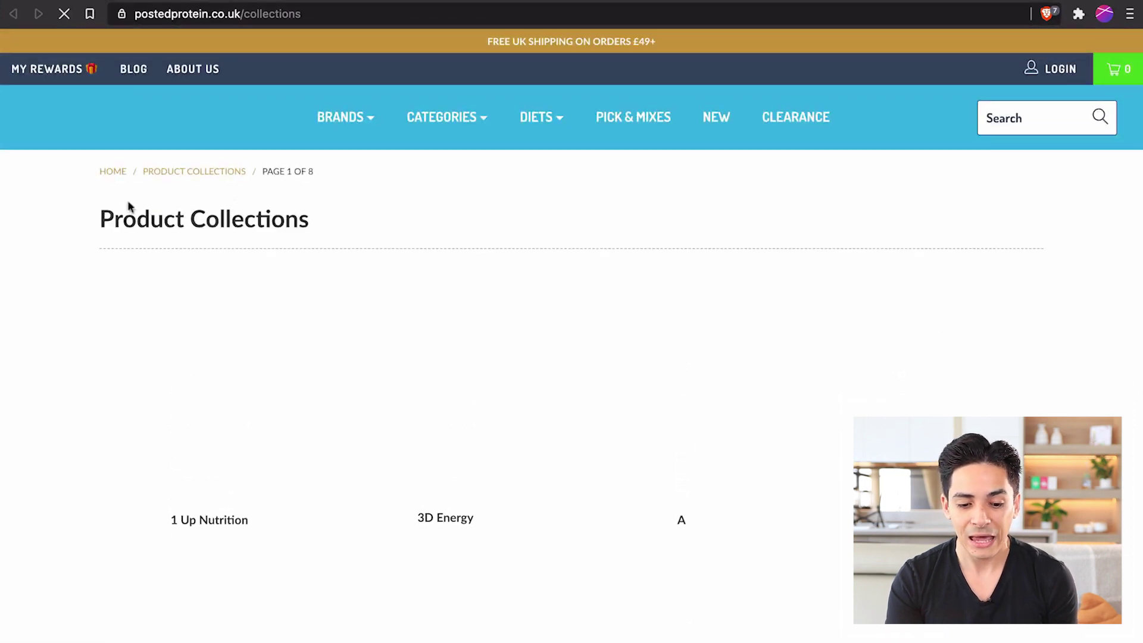
pyautogui.moveTo(98, 218); pyautogui.dragTo(288, 205)
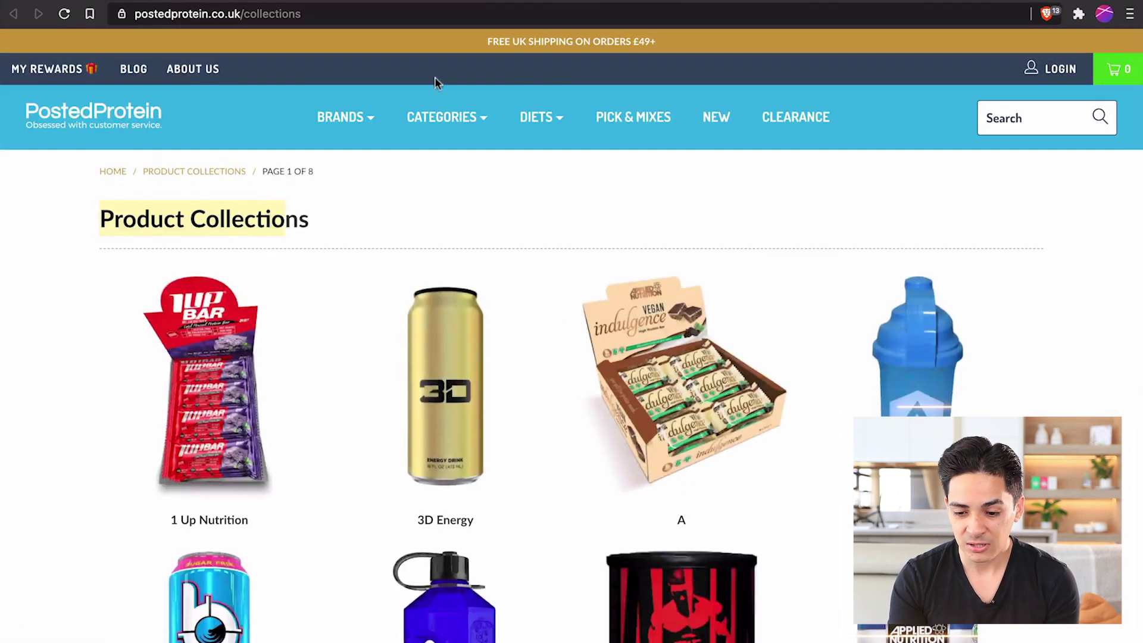
pyautogui.moveTo(441, 133)
pyautogui.press('super+w')
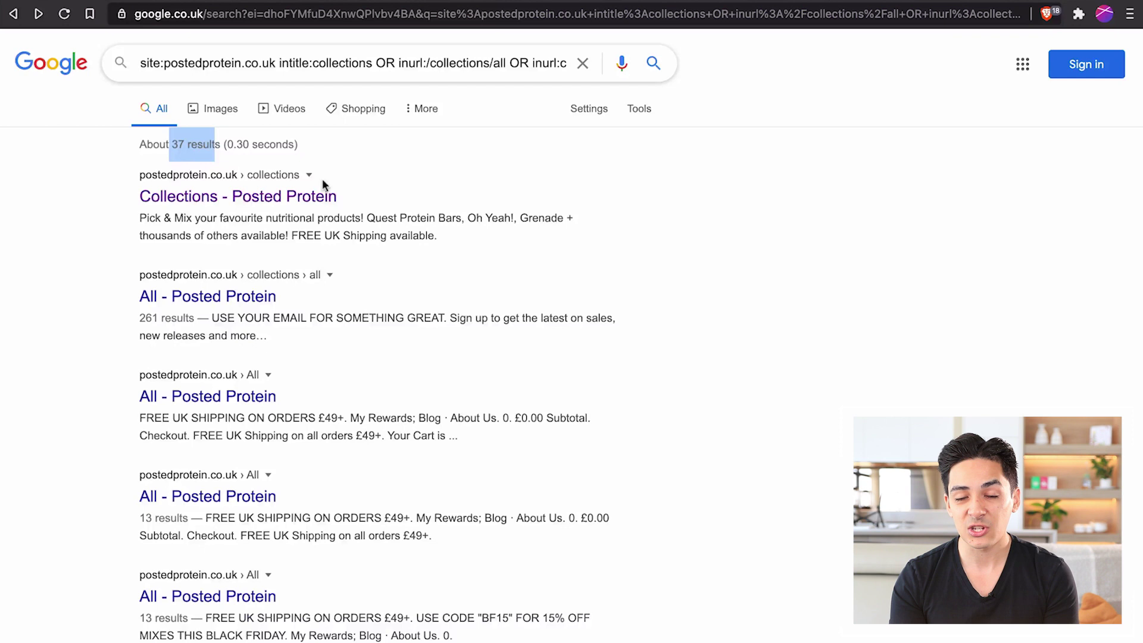